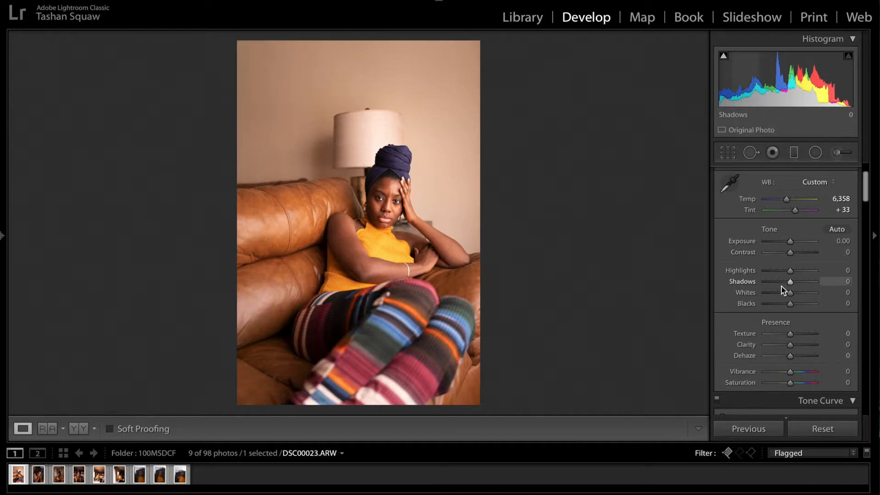
# Step: Set the photo's Blacks to +21, Shadows to −8, Whites to +22 and Highlights to +45
pyautogui.moveTo(790, 304); pyautogui.dragTo(796, 306)
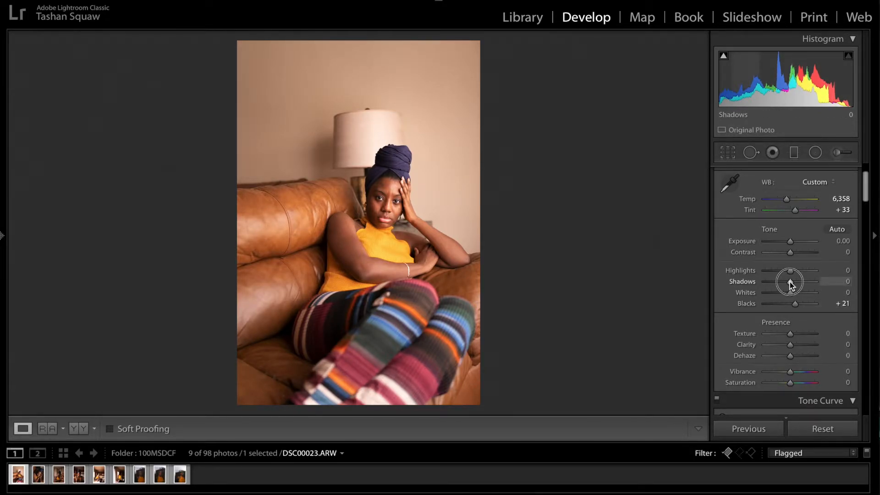
pyautogui.moveTo(789, 281); pyautogui.dragTo(788, 281)
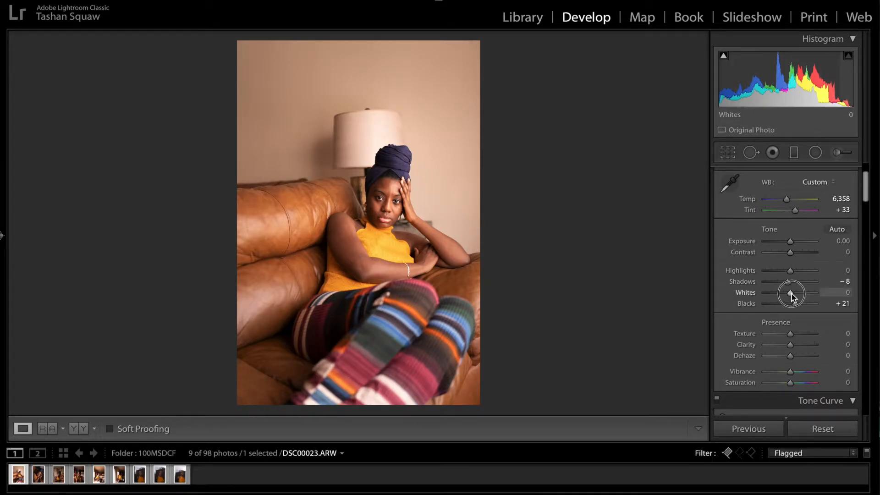
pyautogui.moveTo(791, 293); pyautogui.dragTo(796, 293)
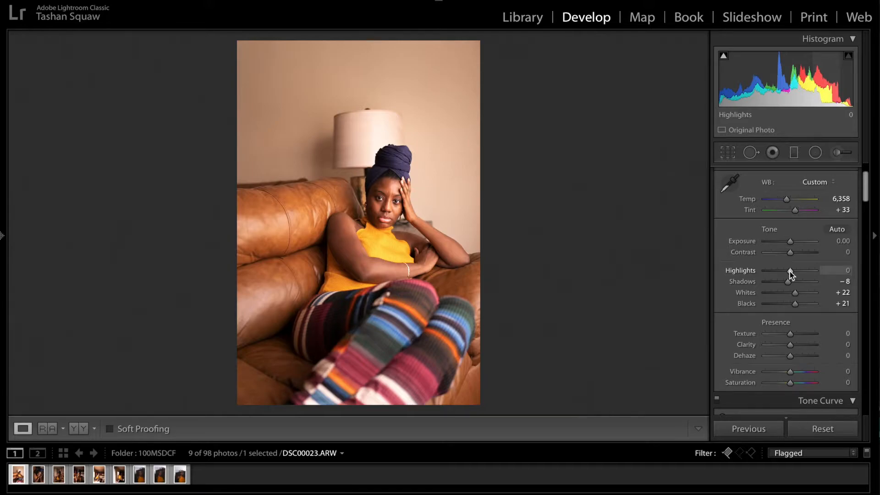
pyautogui.moveTo(790, 271); pyautogui.dragTo(801, 271)
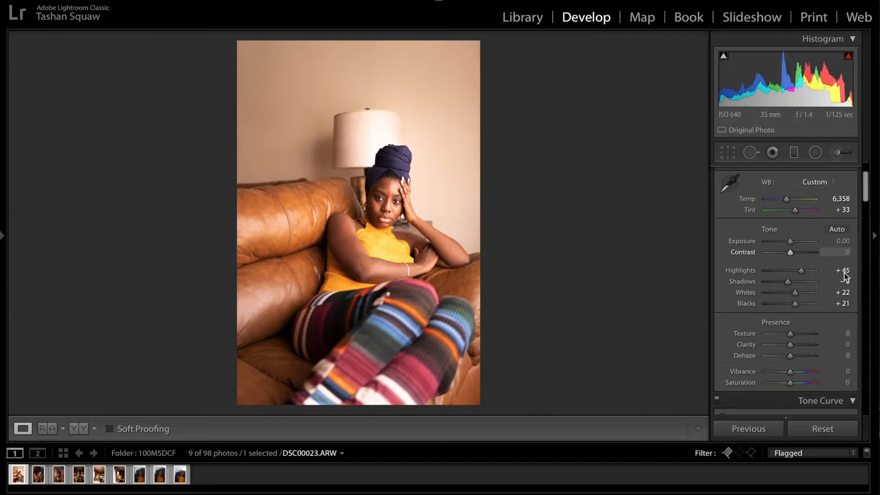
pyautogui.scroll(-2, 790, 334)
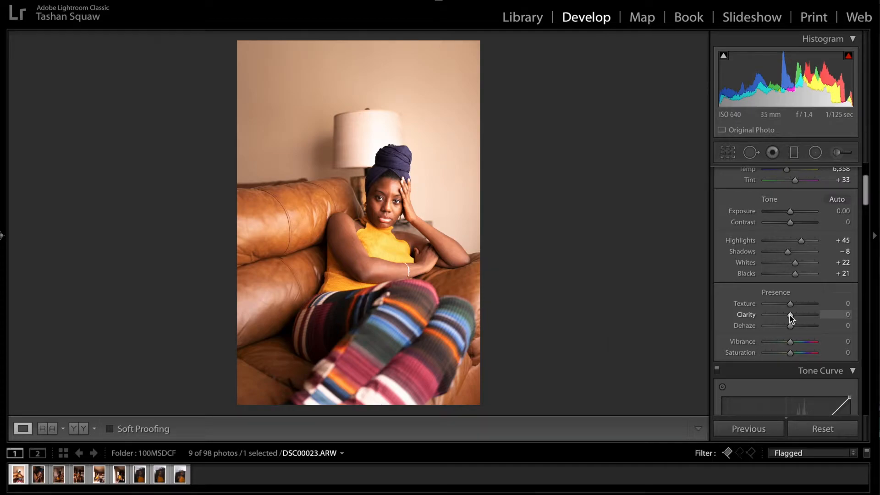
pyautogui.click(790, 317)
pyautogui.moveTo(790, 315); pyautogui.dragTo(726, 327)
pyautogui.doubleClick(743, 315)
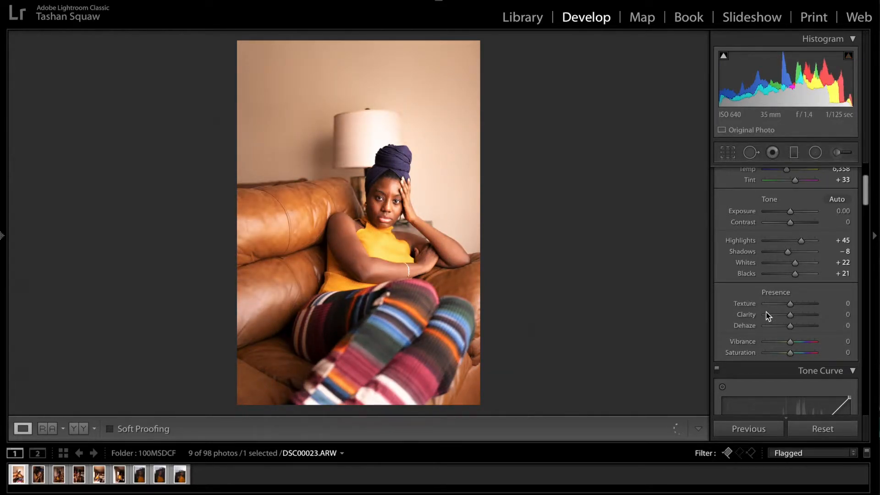
# Step: Set the Clarity to +8 and lower the Exposure to −0.50
pyautogui.moveTo(790, 315); pyautogui.dragTo(793, 317)
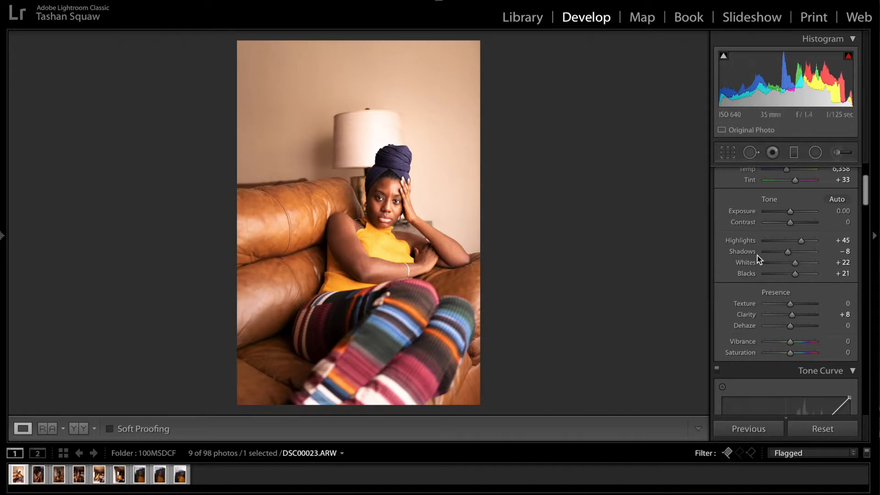
pyautogui.scroll(2, 758, 261)
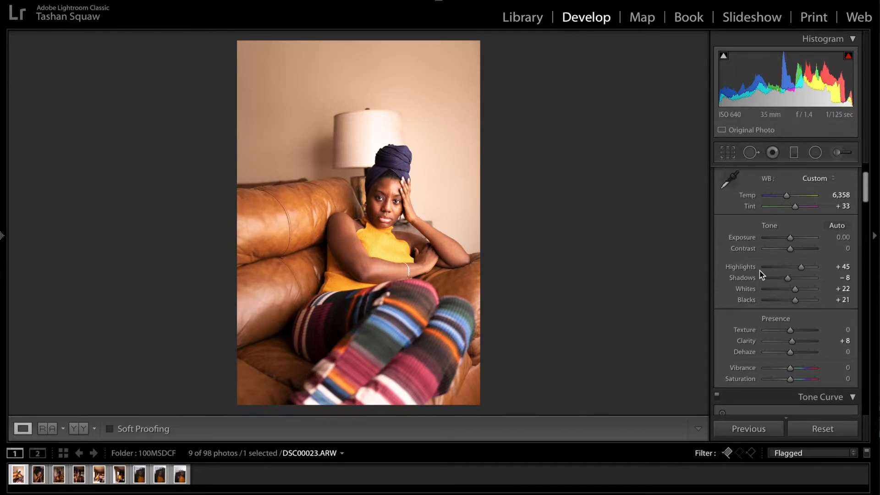
pyautogui.click(791, 246)
pyautogui.moveTo(790, 244); pyautogui.dragTo(788, 244)
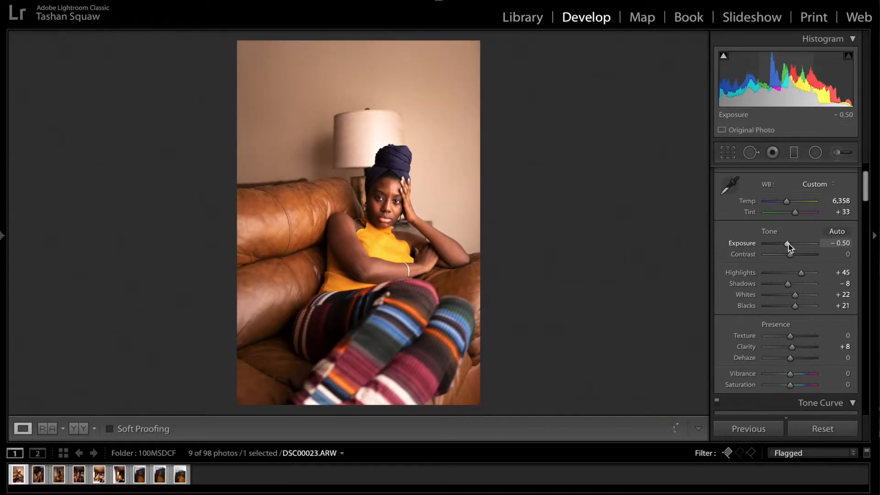
# Step: Raise the Vibrance to +10 and reduce the overall Saturation to −9
pyautogui.scroll(-1, 788, 244)
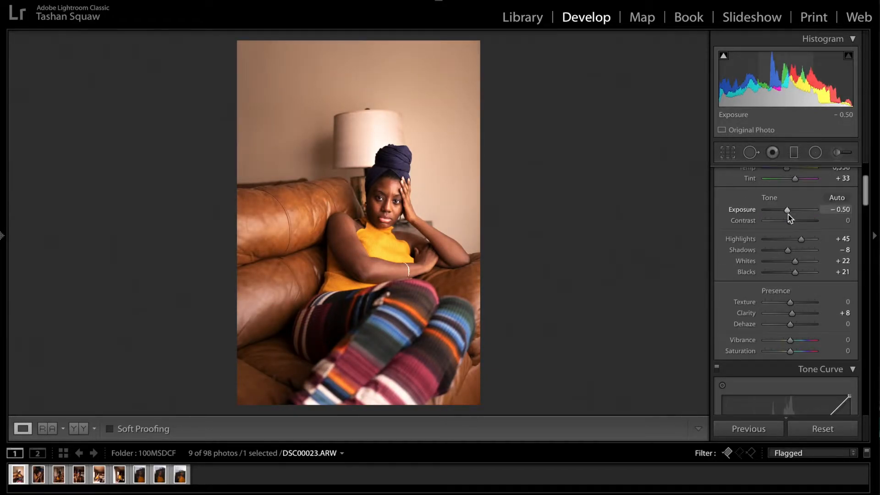
pyautogui.click(789, 341)
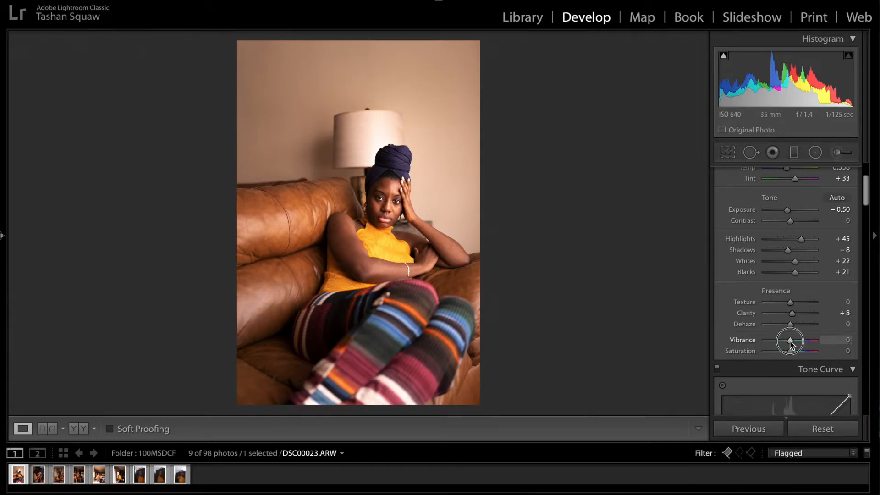
pyautogui.moveTo(790, 342); pyautogui.dragTo(792, 342)
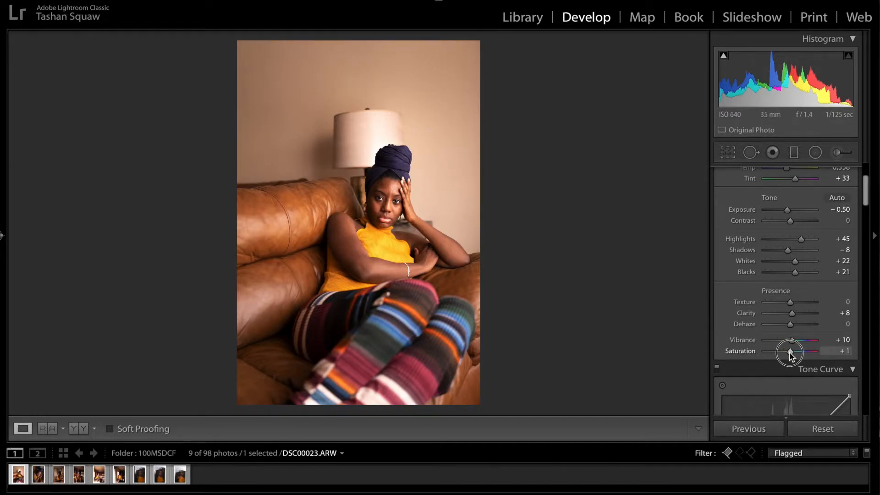
pyautogui.moveTo(789, 353); pyautogui.dragTo(787, 353)
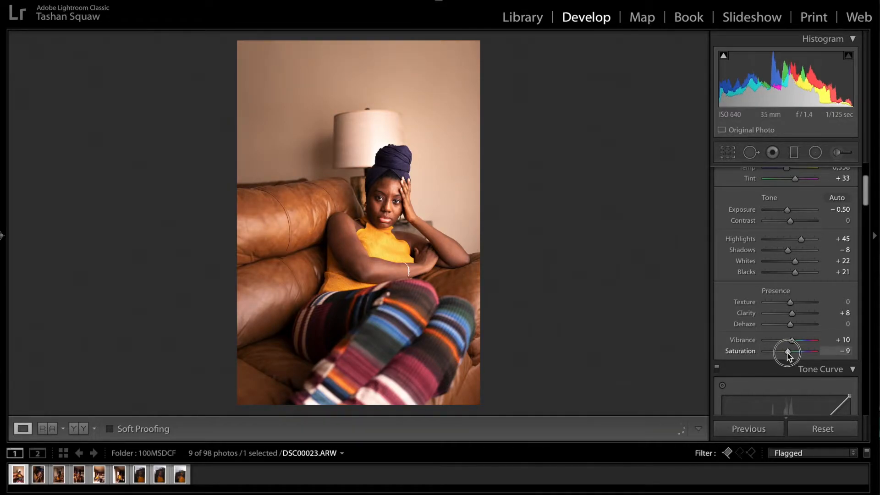
# Step: Inspect the subject's skin up close, and compare the whole photo side by side before and after the edits
pyautogui.click(362, 220)
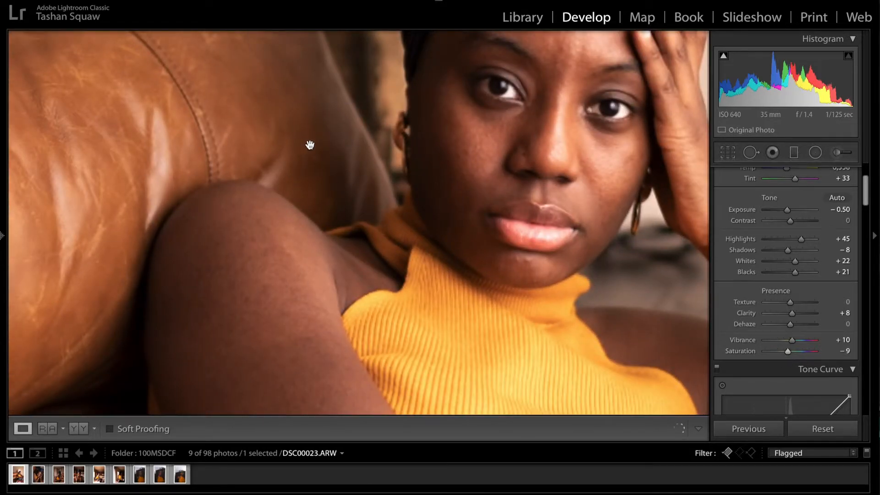
pyautogui.click(296, 173)
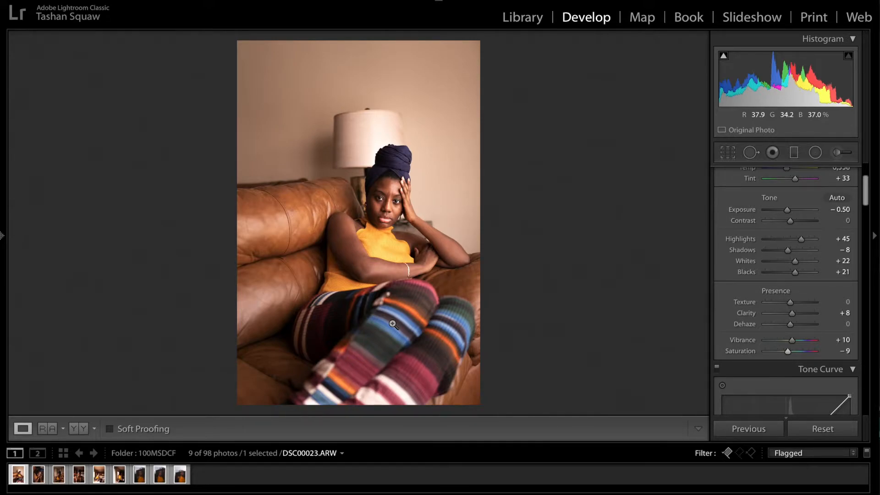
pyautogui.press('y')
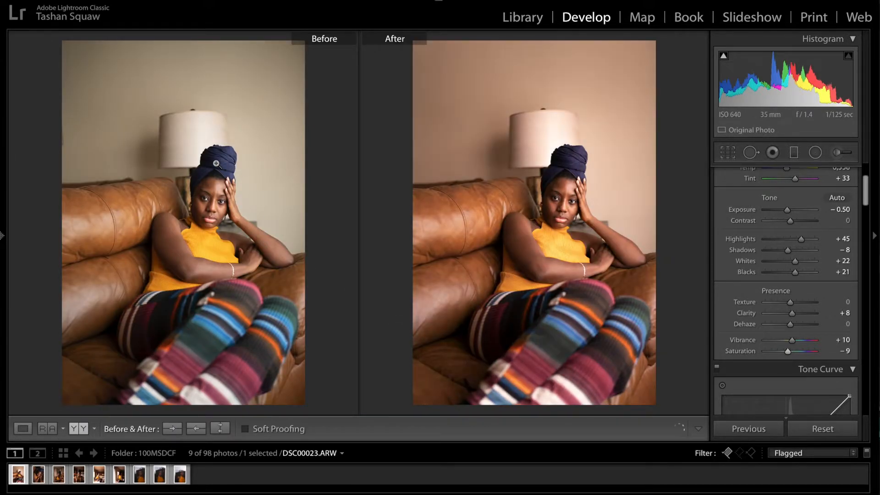
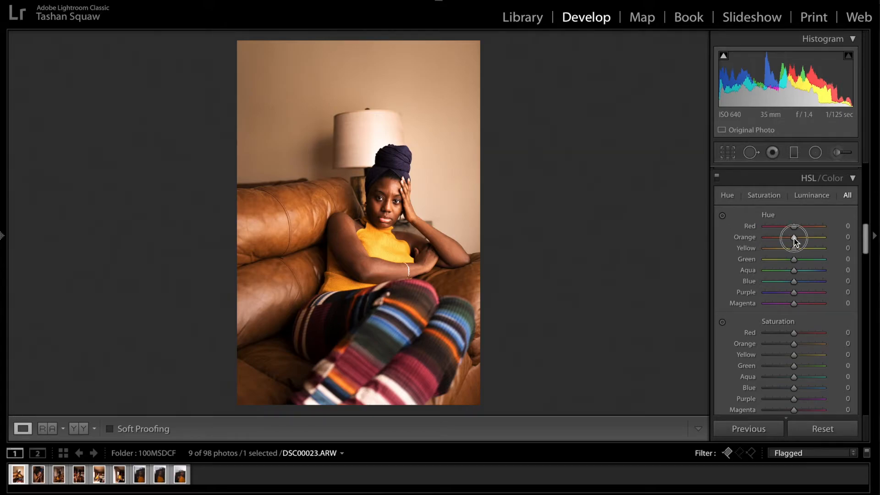
# Step: Shift the Orange hue to +6 and the Yellow hue to +6 in the HSL adjustments
pyautogui.moveTo(795, 241); pyautogui.dragTo(797, 242)
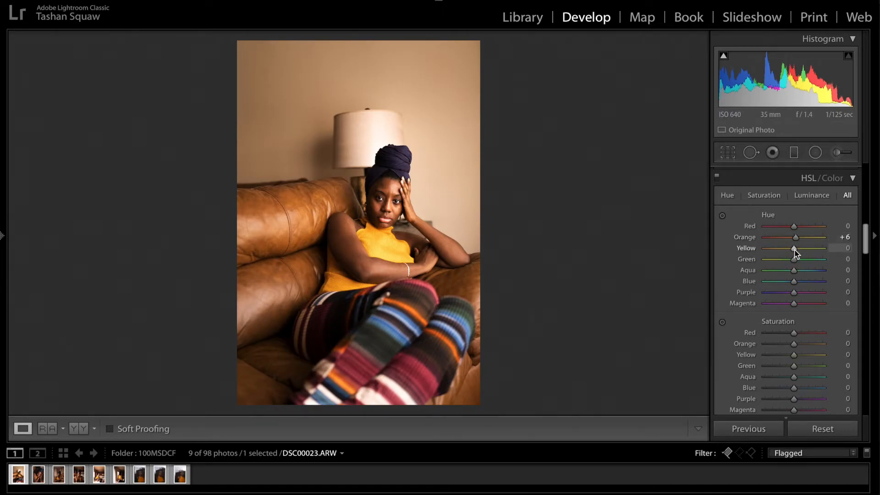
pyautogui.click(795, 252)
pyautogui.moveTo(794, 252); pyautogui.dragTo(797, 253)
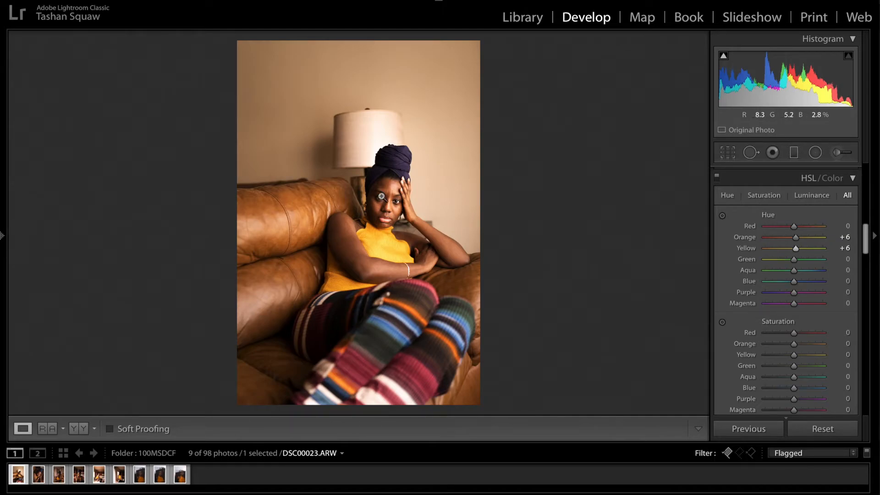
# Step: Check the head wrap's color up close, and set the Blue hue to +33 and the Purple hue to −100
pyautogui.click(394, 161)
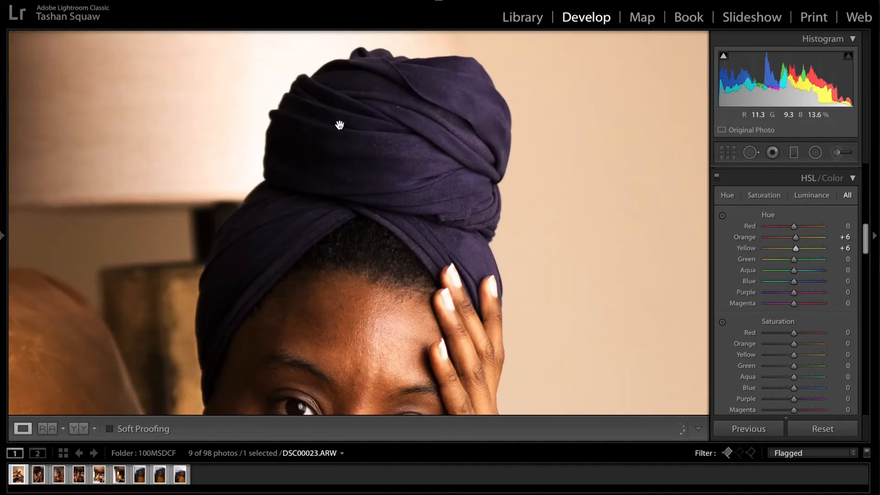
pyautogui.click(406, 192)
pyautogui.click(406, 191)
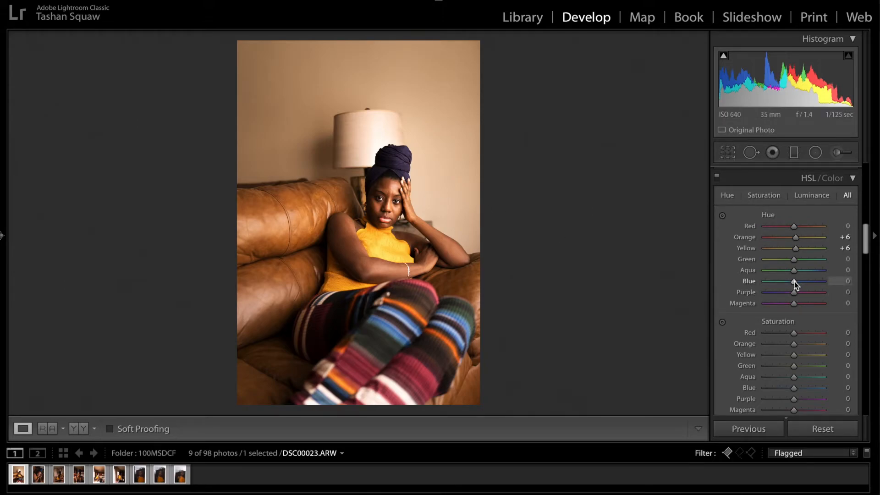
pyautogui.moveTo(794, 282); pyautogui.dragTo(805, 285)
pyautogui.click(794, 294)
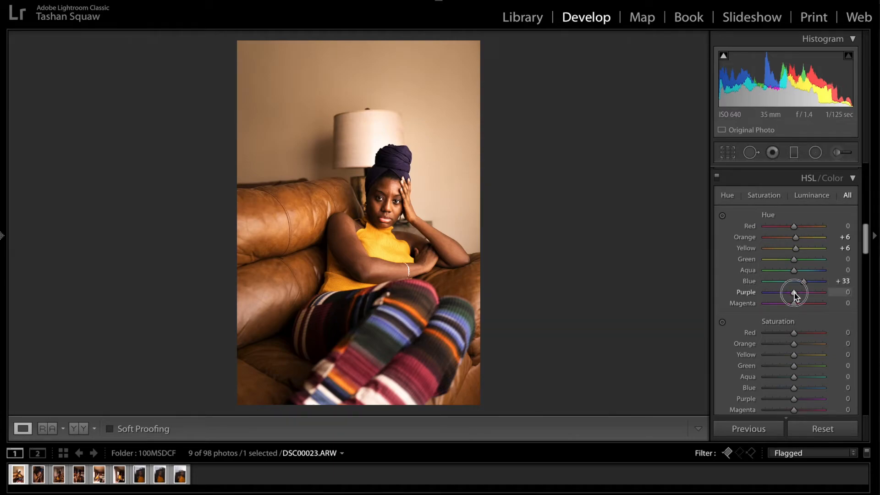
pyautogui.moveTo(793, 293); pyautogui.dragTo(720, 310)
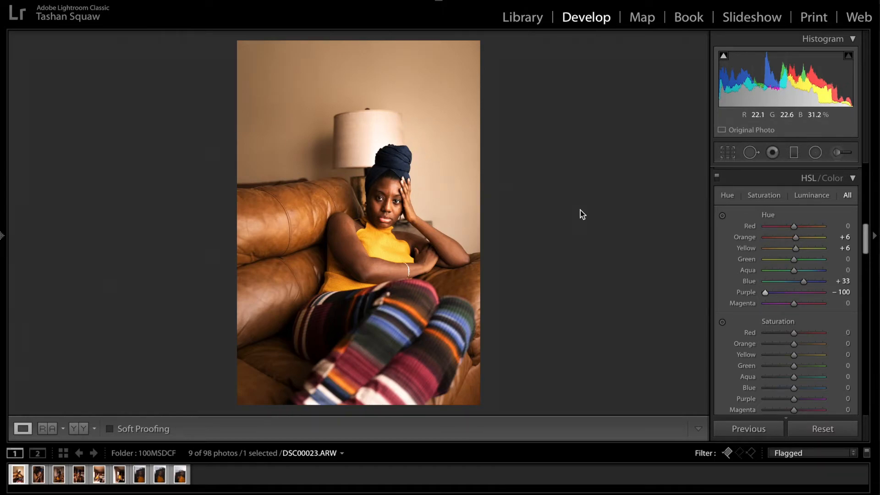
# Step: Set the HSL saturation of Red to +15, Orange to +18 and Yellow to +40, and check the yellow top up close
pyautogui.scroll(-5, 805, 271)
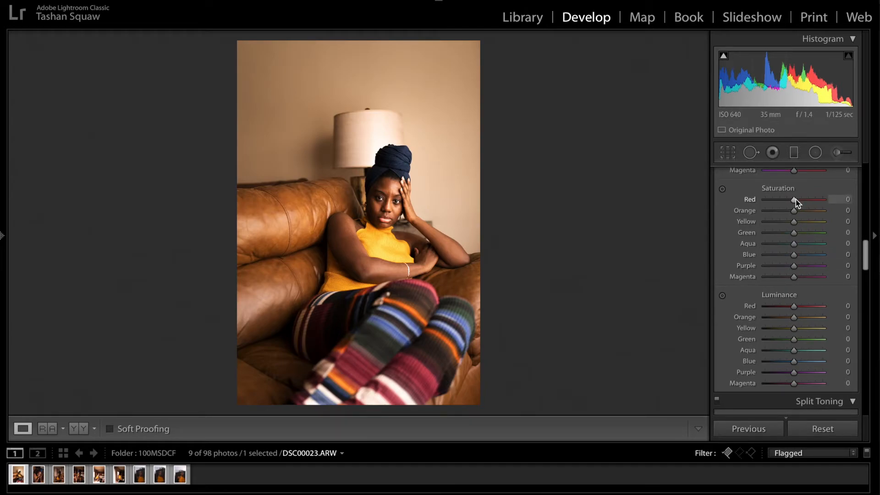
pyautogui.moveTo(795, 200); pyautogui.dragTo(799, 203)
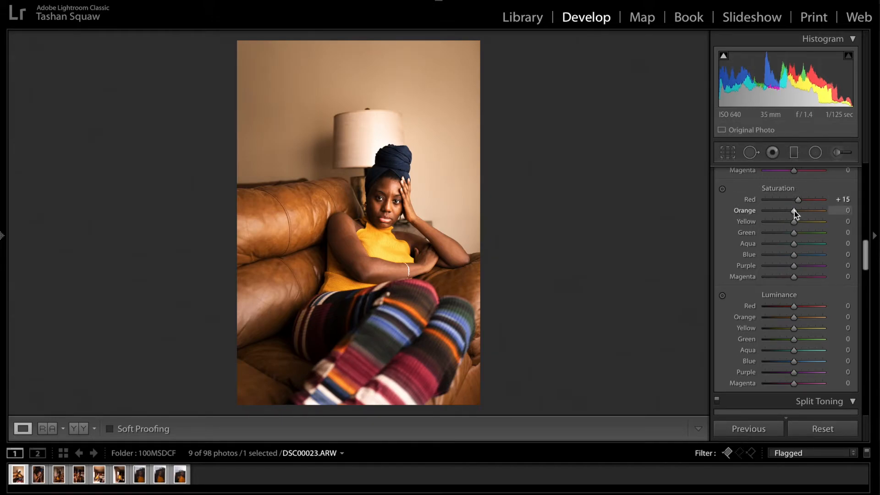
pyautogui.moveTo(794, 211); pyautogui.dragTo(799, 210)
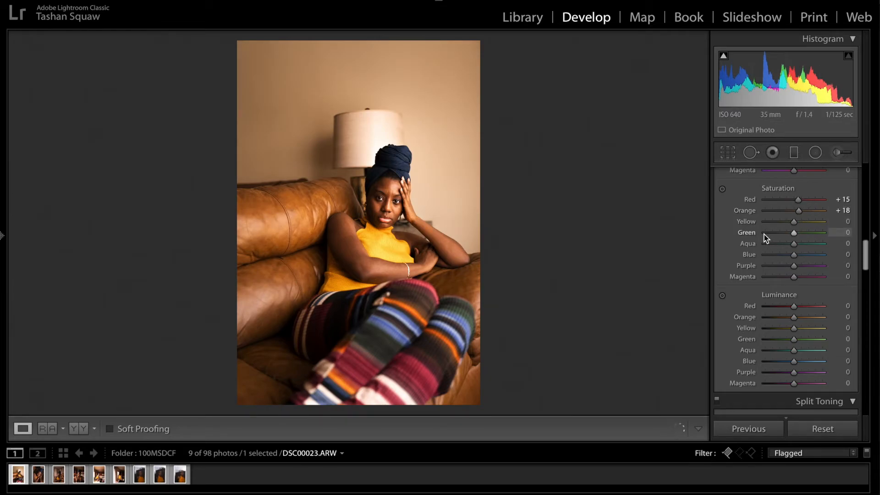
pyautogui.scroll(-2, 763, 234)
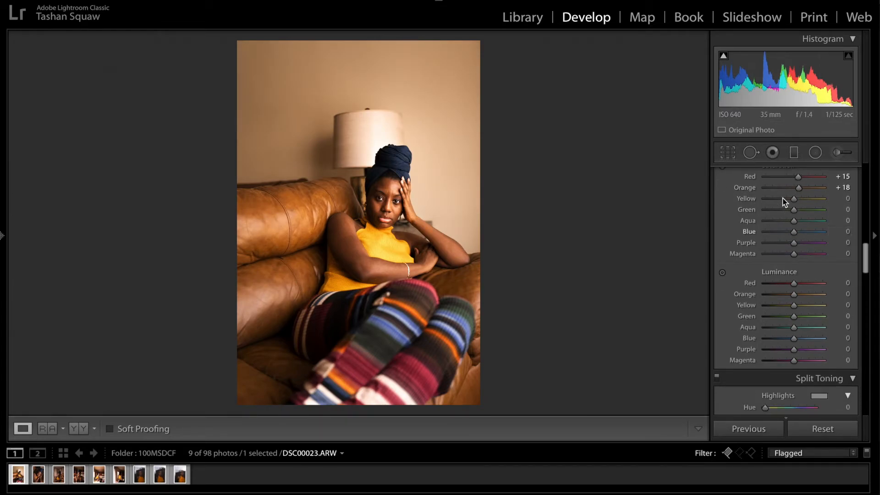
pyautogui.moveTo(794, 199); pyautogui.dragTo(805, 201)
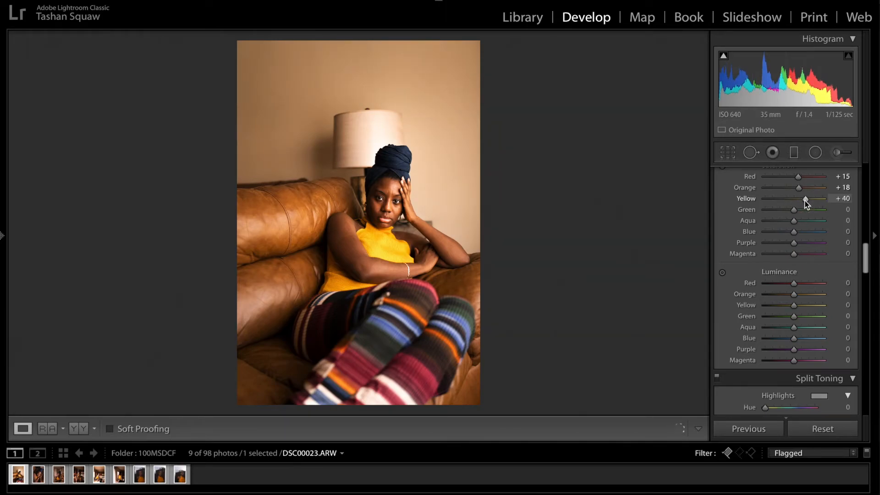
pyautogui.click(387, 241)
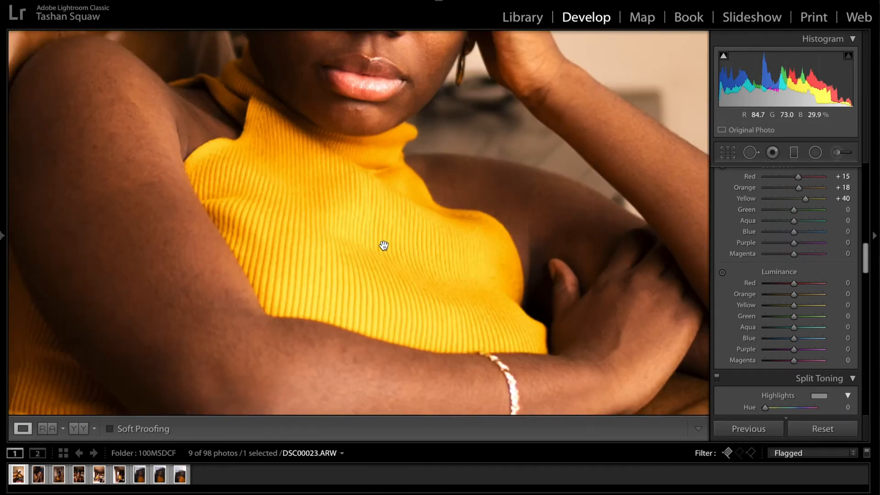
pyautogui.click(366, 243)
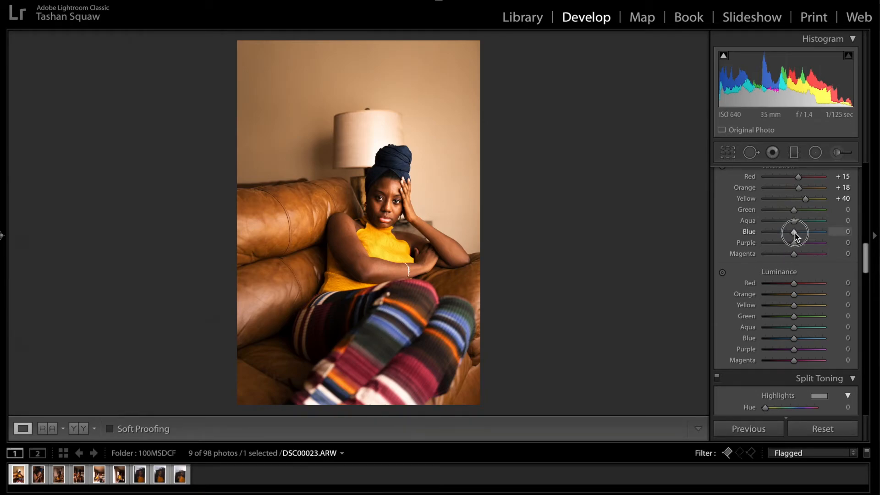
# Step: Raise the HSL saturation of Blue to +18 and of Purple to +25
pyautogui.moveTo(795, 234); pyautogui.dragTo(799, 235)
pyautogui.scroll(-1, 794, 254)
pyautogui.scroll(-1, 794, 254)
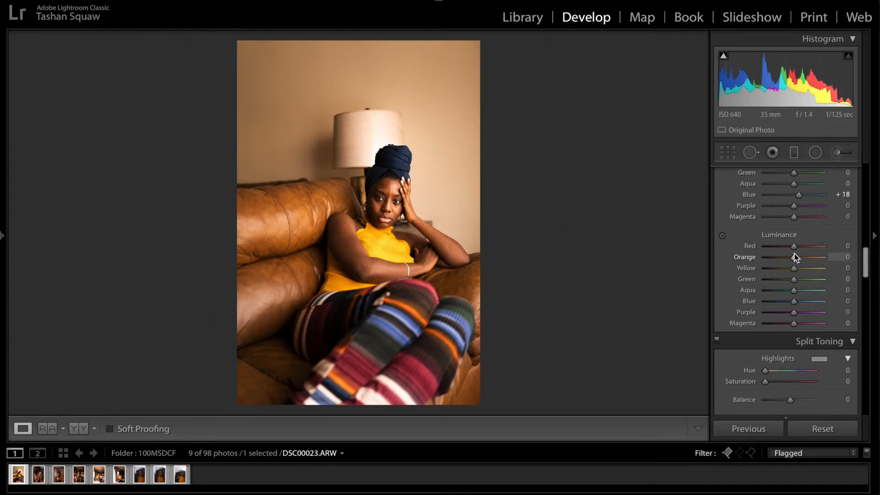
pyautogui.scroll(2, 794, 254)
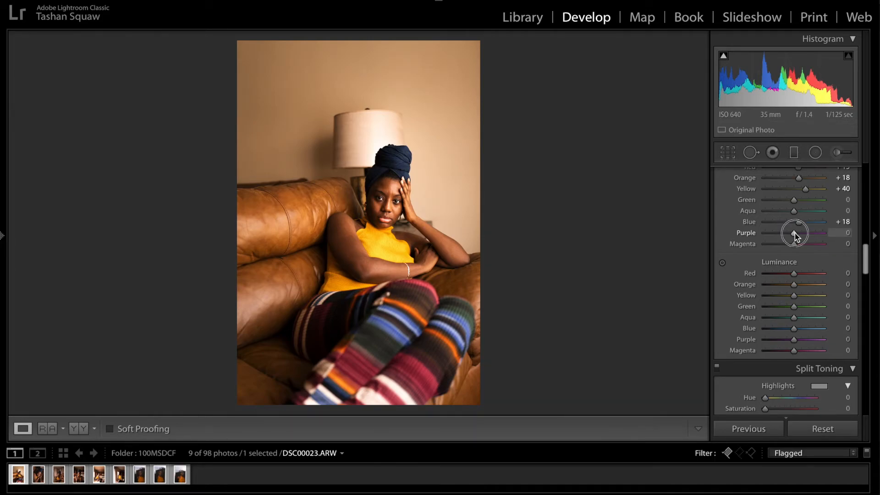
pyautogui.moveTo(795, 233); pyautogui.dragTo(802, 233)
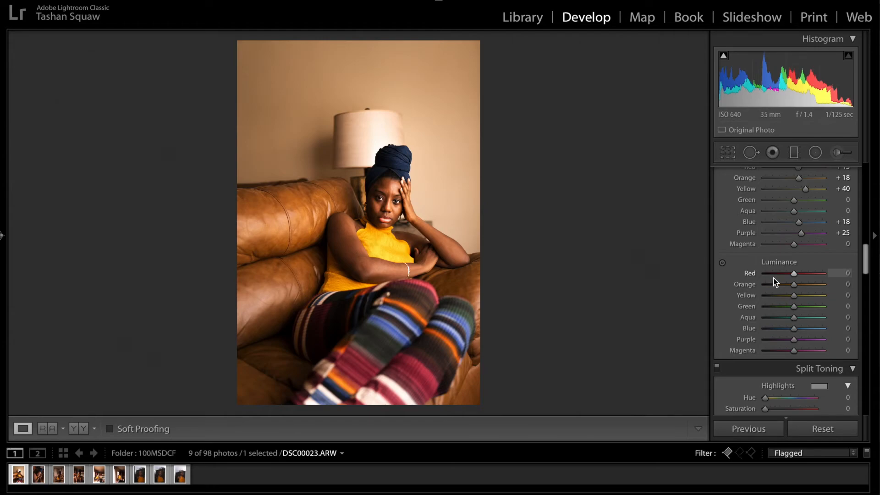
# Step: Set the HSL luminance of Red to +18 and of Orange to −8
pyautogui.click(794, 274)
pyautogui.moveTo(794, 274); pyautogui.dragTo(798, 275)
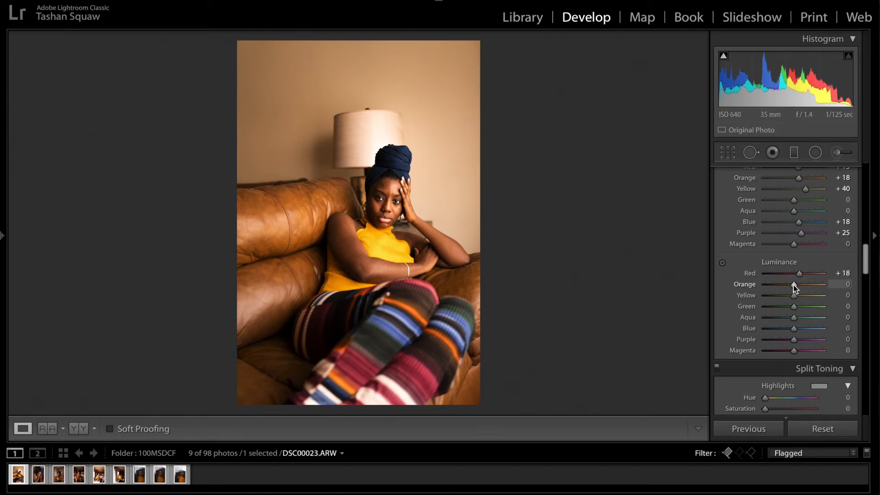
pyautogui.moveTo(794, 287); pyautogui.dragTo(791, 285)
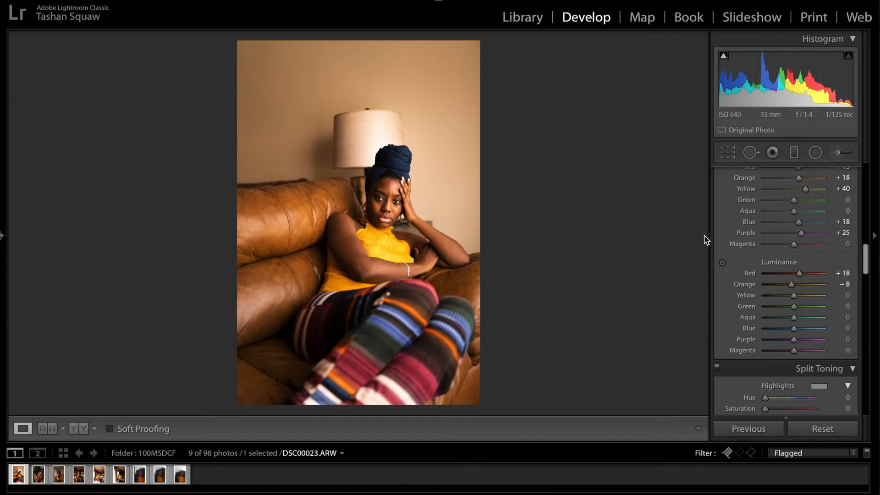
# Step: Set the HSL luminance of Yellow to −8 and of Blue to +30
pyautogui.moveTo(795, 296); pyautogui.dragTo(793, 300)
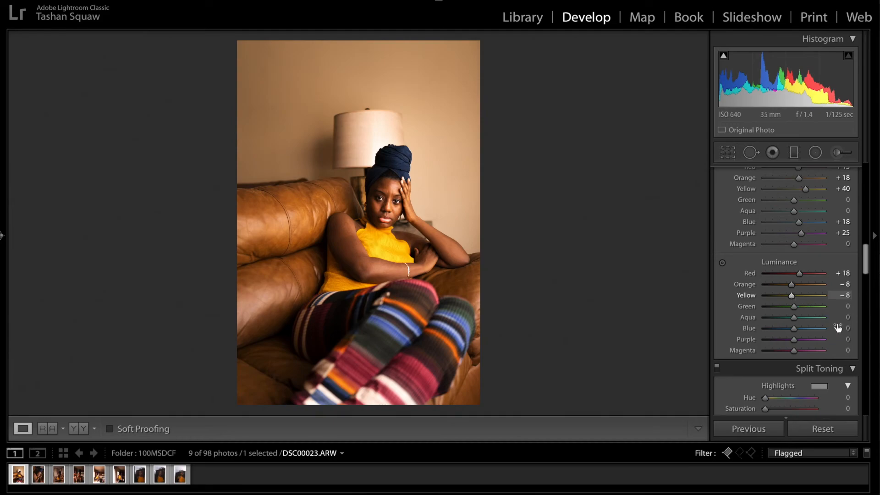
pyautogui.click(795, 332)
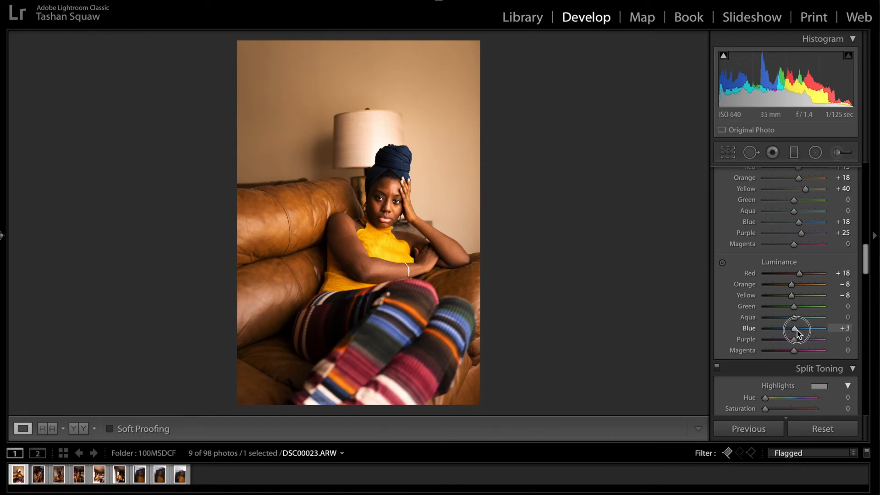
pyautogui.moveTo(797, 331); pyautogui.dragTo(805, 332)
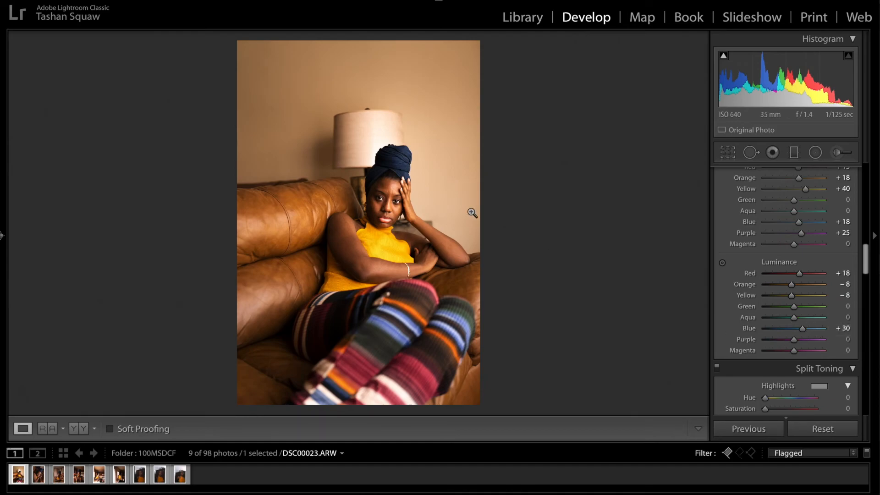
# Step: Check the head wrap's brightness up close, and set the HSL luminance of Purple to +33
pyautogui.click(401, 158)
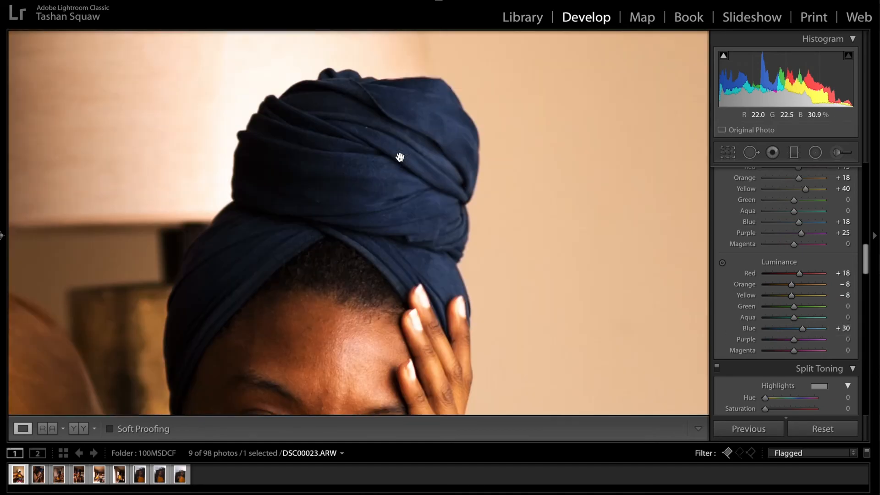
pyautogui.click(399, 154)
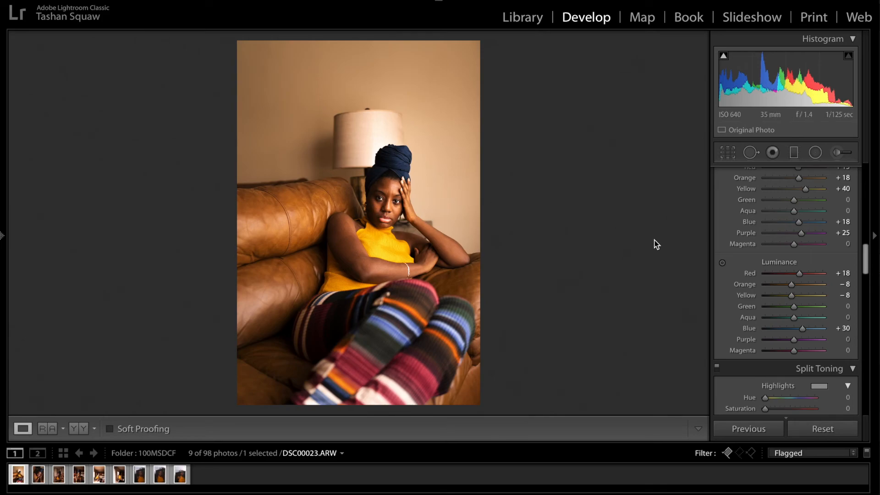
pyautogui.click(795, 343)
pyautogui.moveTo(800, 343); pyautogui.dragTo(806, 344)
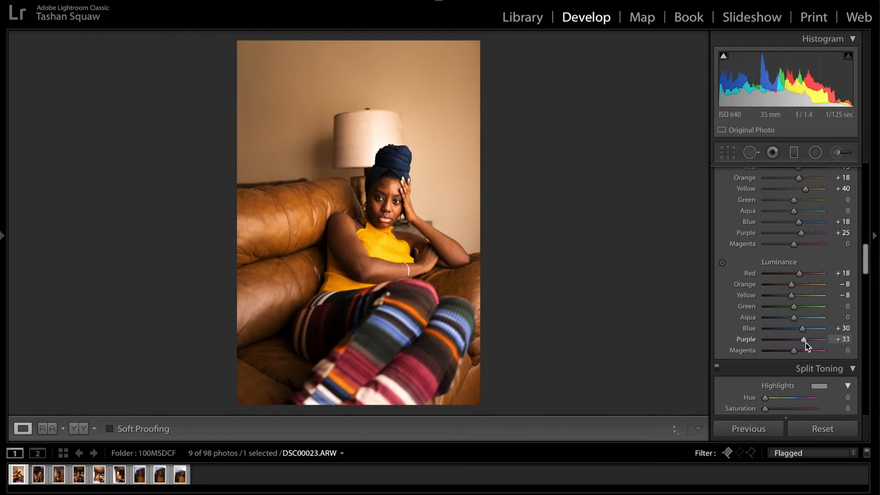